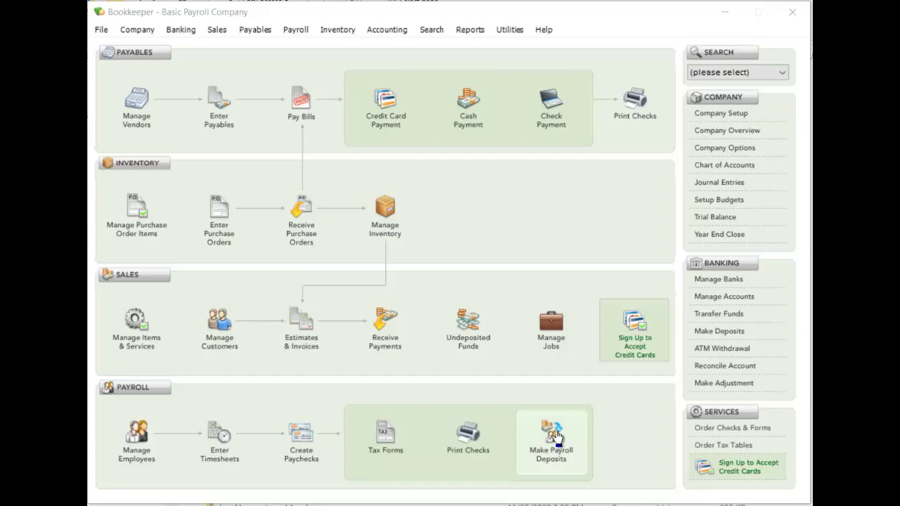
Start a payroll deposit and set the payroll check range to begin on 10/01/2022
left_click(552, 435)
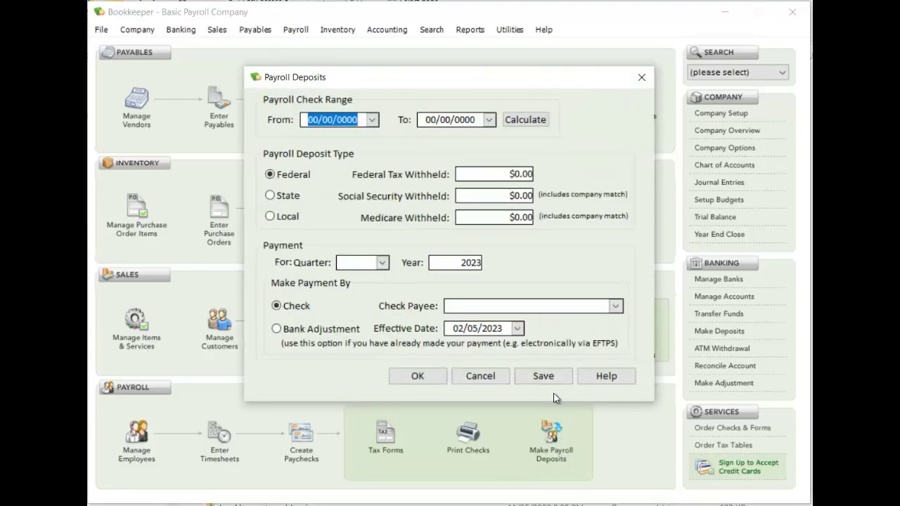
left_click(372, 120)
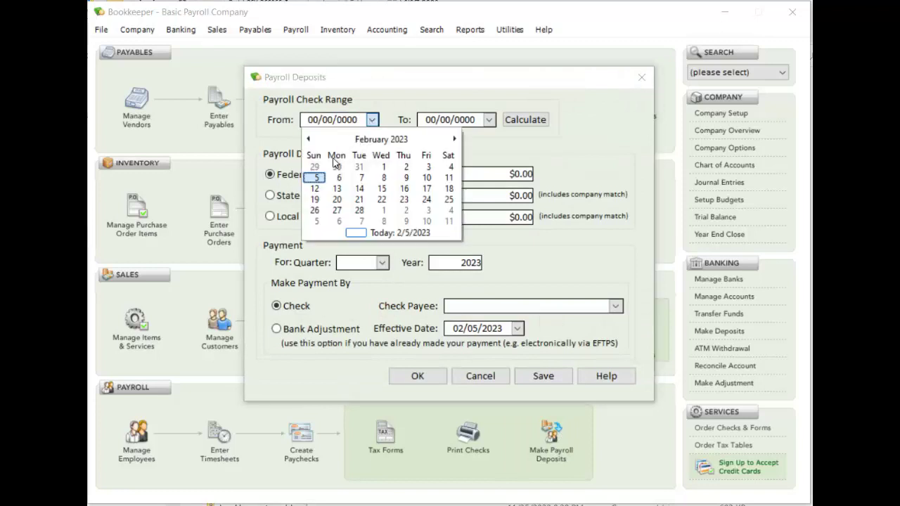
left_click(310, 139)
left_click(310, 139)
left_click(310, 139)
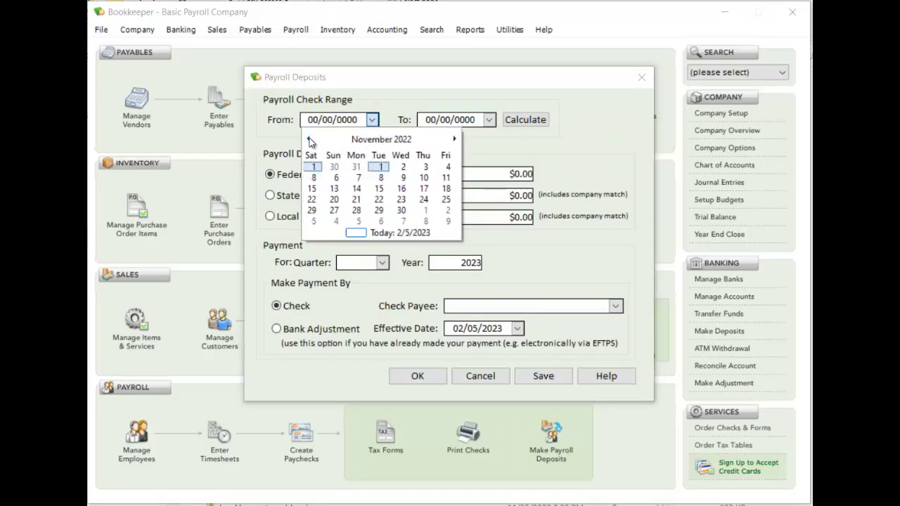
left_click(309, 139)
left_click(450, 166)
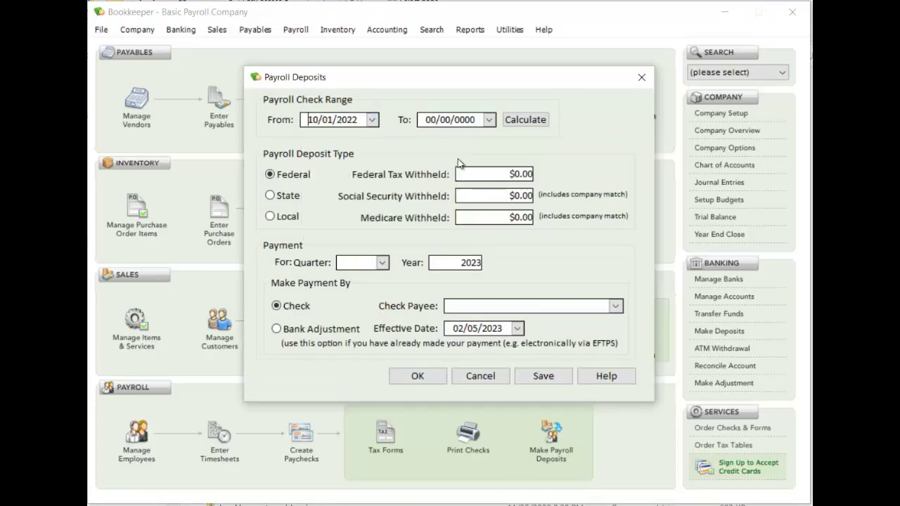
End the payroll check range on 12/31/2022 and calculate the federal withholding amounts
left_click(489, 119)
left_click(425, 139)
left_click(424, 139)
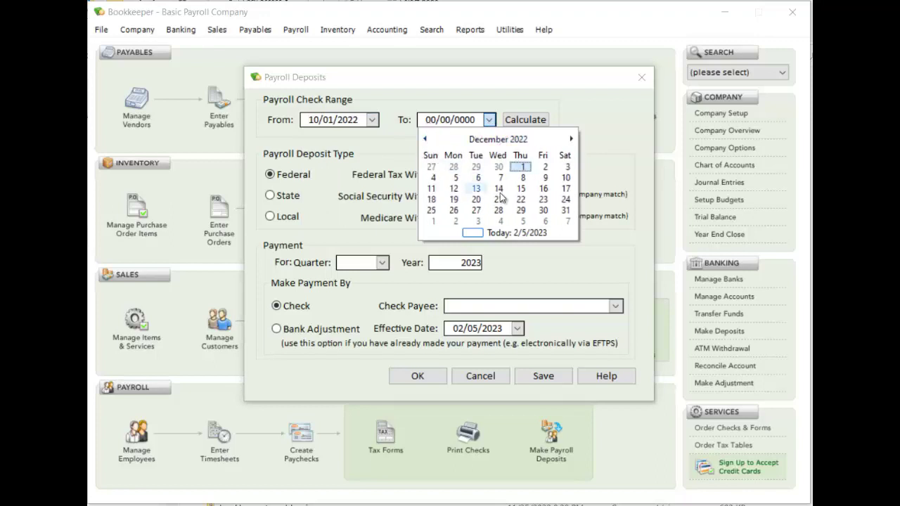
left_click(565, 211)
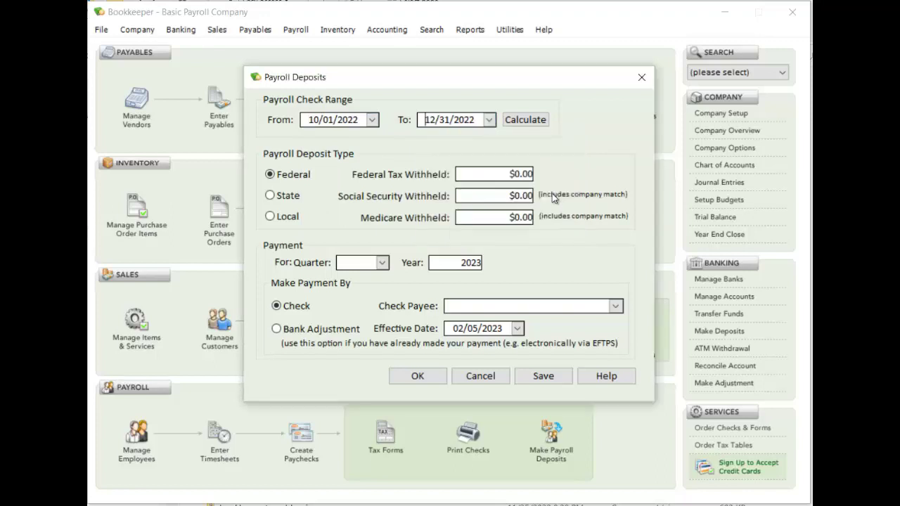
left_click(520, 121)
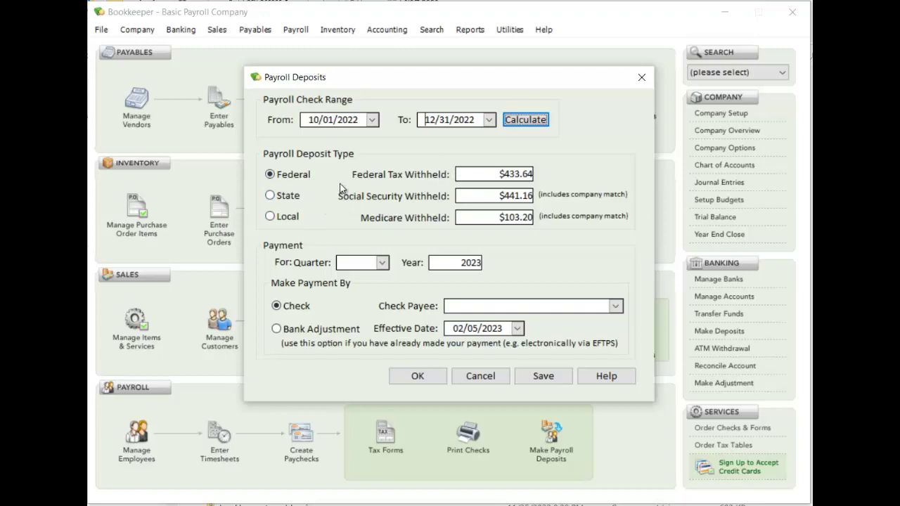
Change the deposit type to State with withholding for CT, then cancel the deposit without saving
left_click(288, 200)
left_click(486, 196)
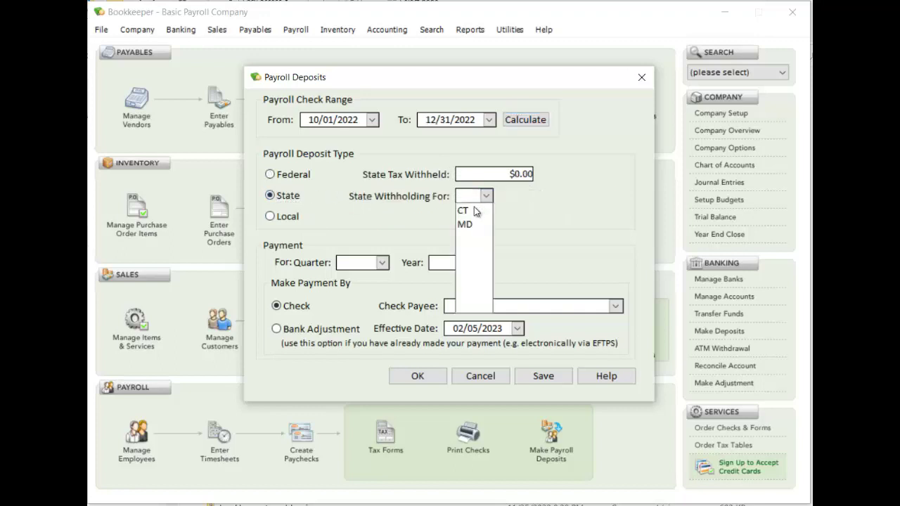
left_click(473, 209)
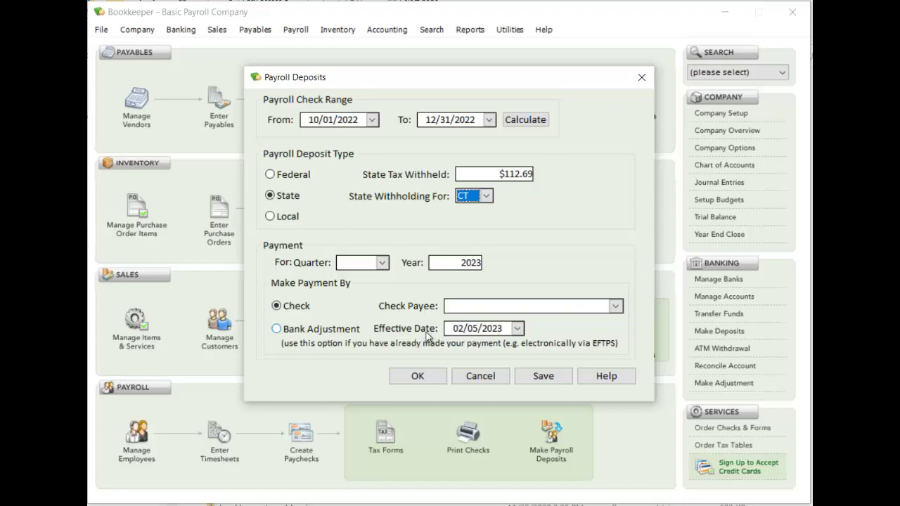
left_click(471, 383)
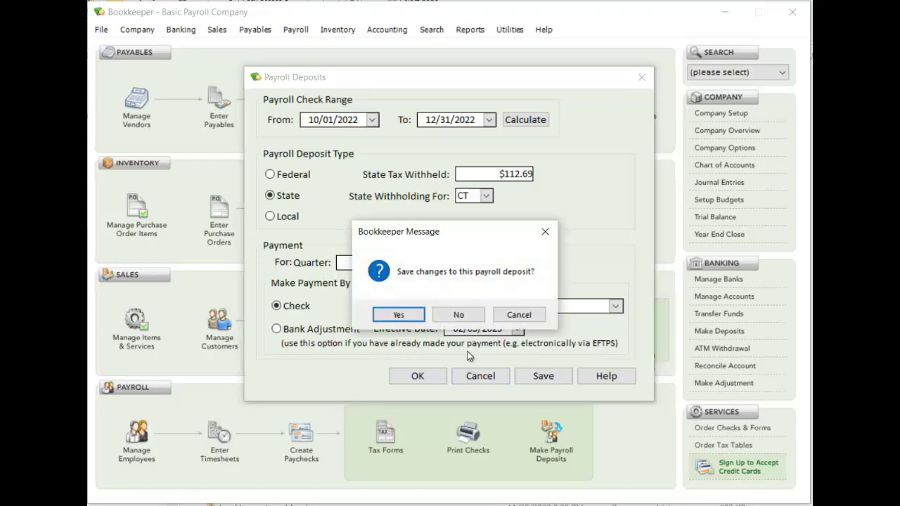
left_click(458, 314)
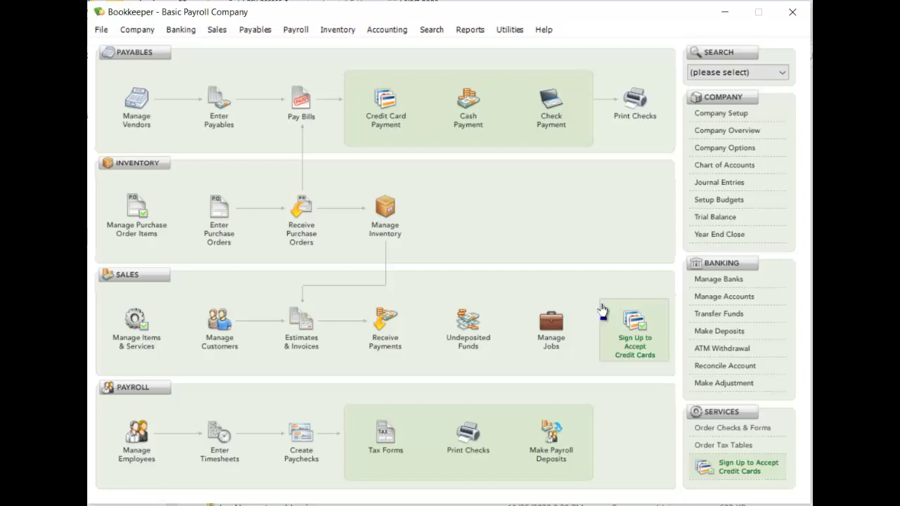
View the Federal Payroll Tax Summary from the payroll tax reports
left_click(469, 29)
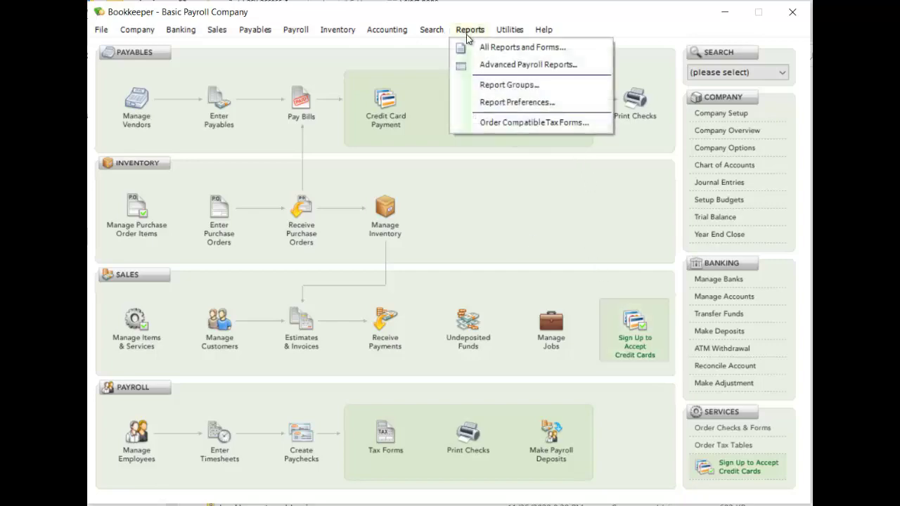
left_click(520, 46)
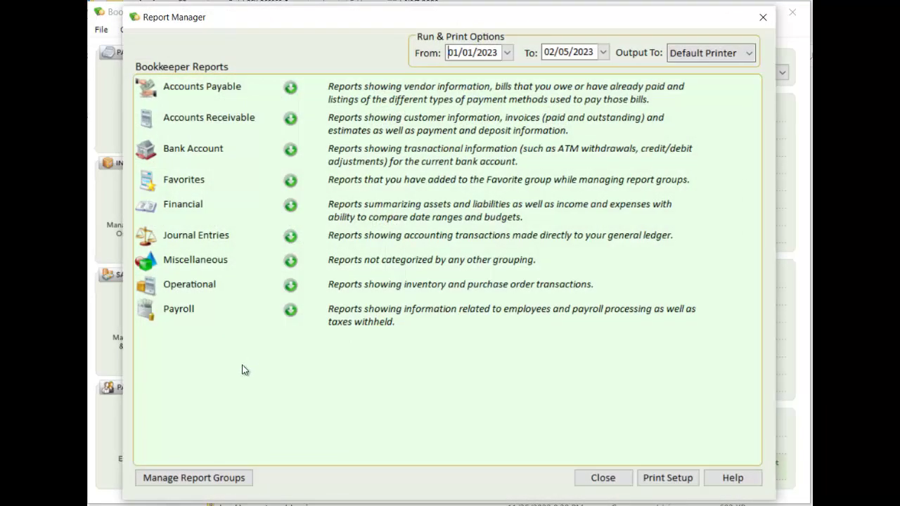
left_click(290, 310)
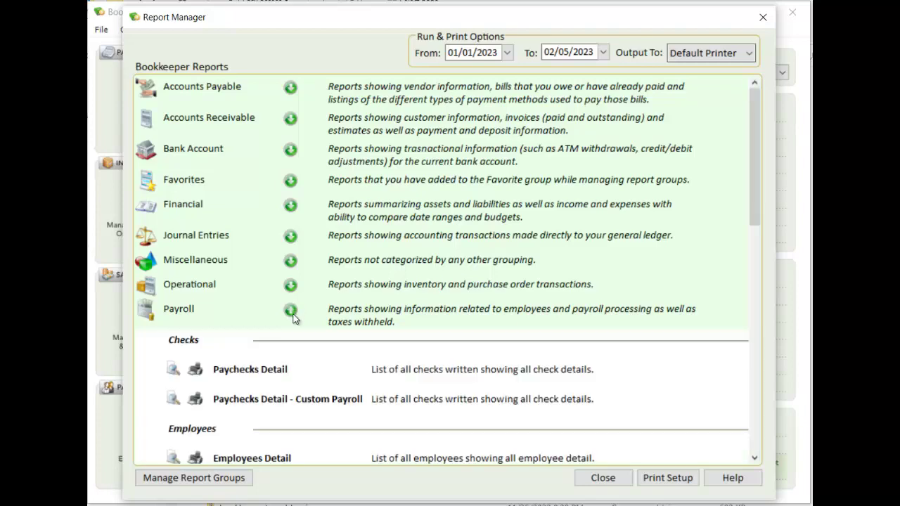
scroll(293, 321, "down", 5)
scroll(292, 325, "down", 6)
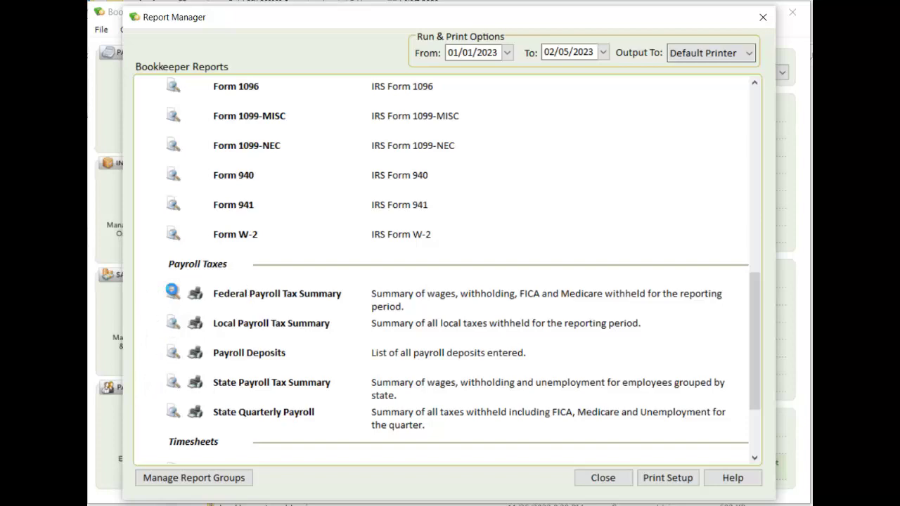
left_click(172, 291)
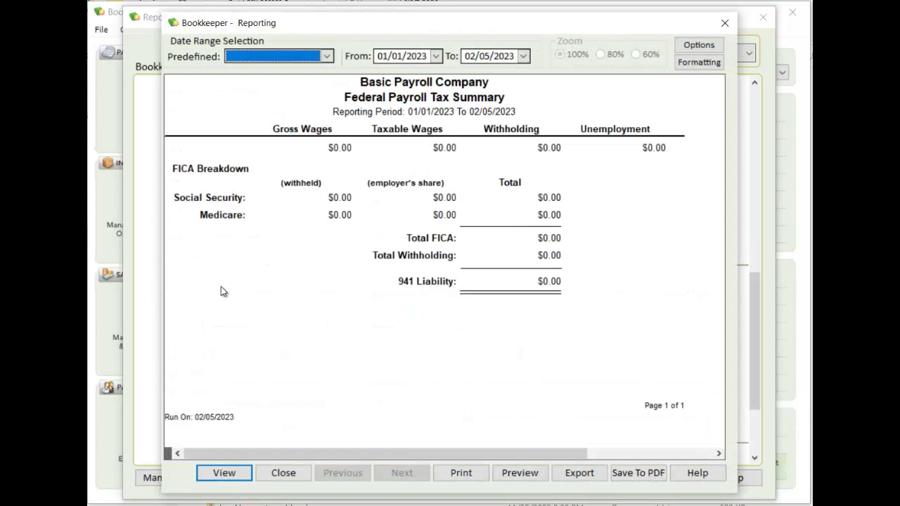
Rerun the Federal Payroll Tax Summary for the predefined Last quarter range, then close the report
left_click(326, 56)
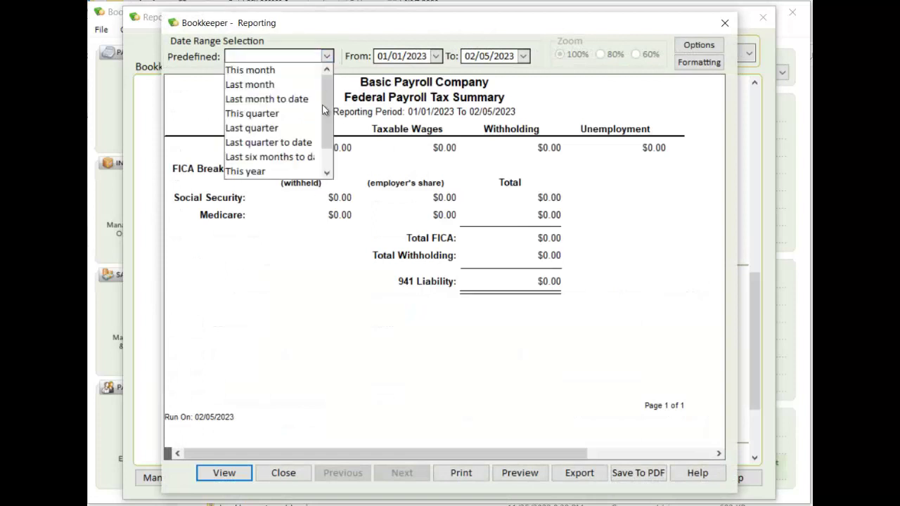
left_click(275, 129)
left_click(239, 472)
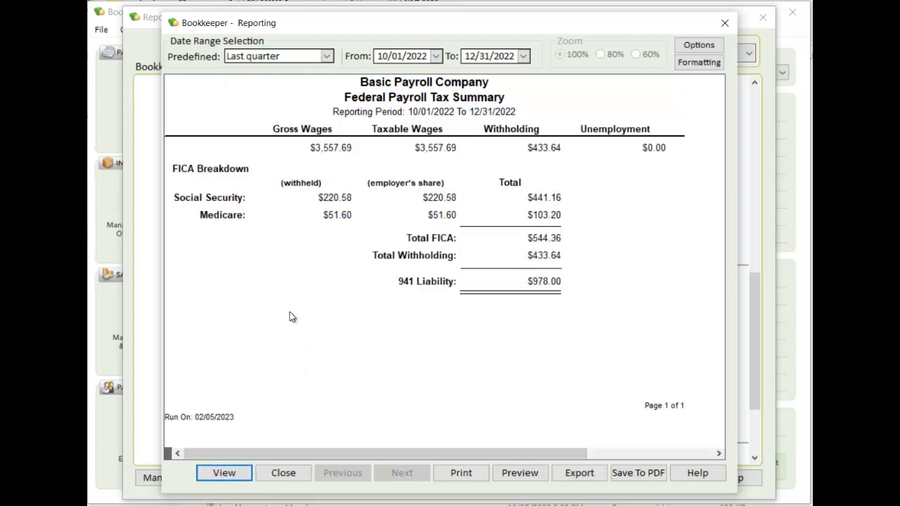
left_click(283, 473)
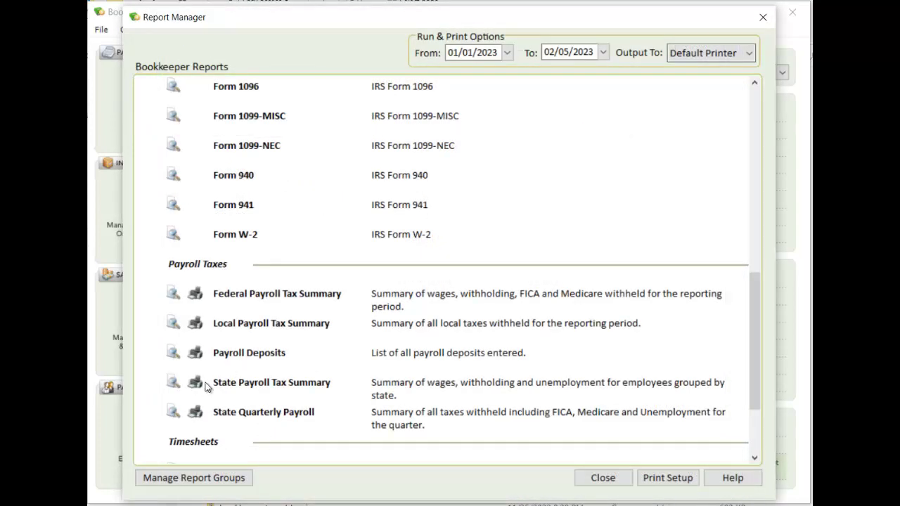
View the State Quarterly Payroll report, then close it and the Report Manager
left_click(173, 412)
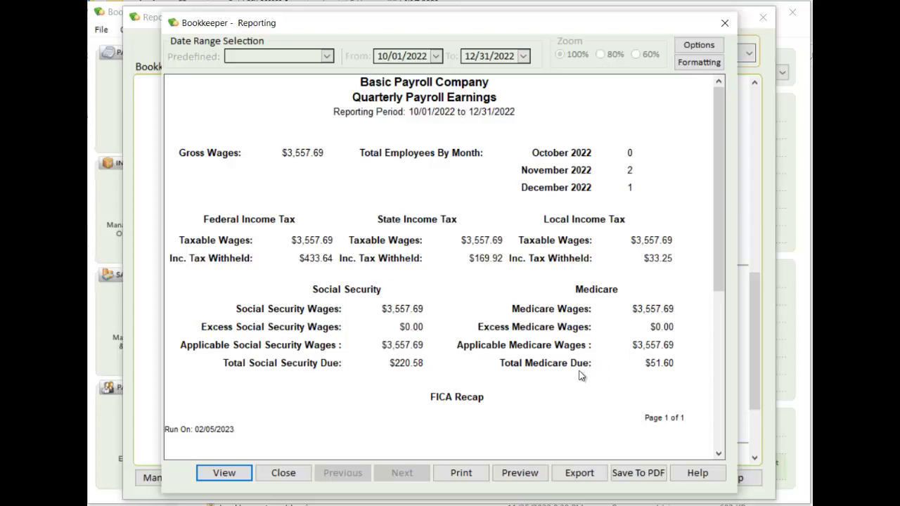
left_click(281, 473)
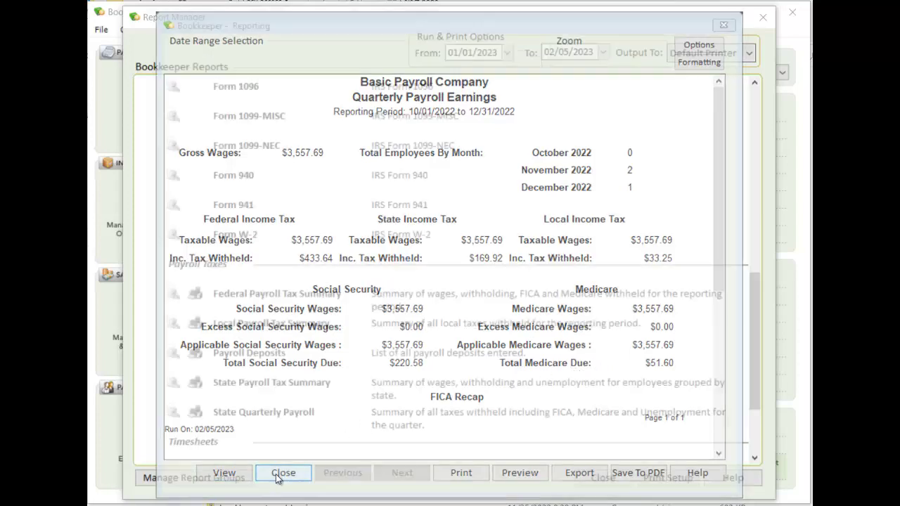
left_click(600, 478)
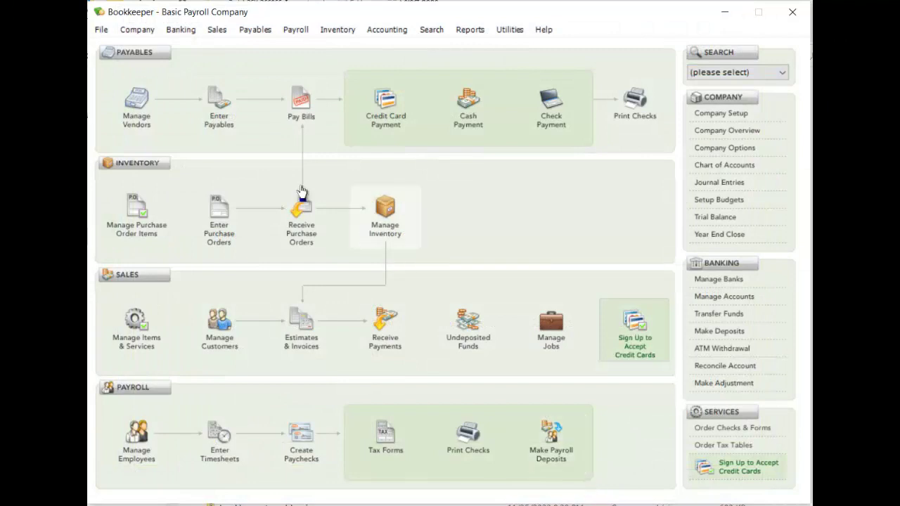
Open Advanced Payroll Company, submitting the company password, and close its Company Overview
left_click(135, 29)
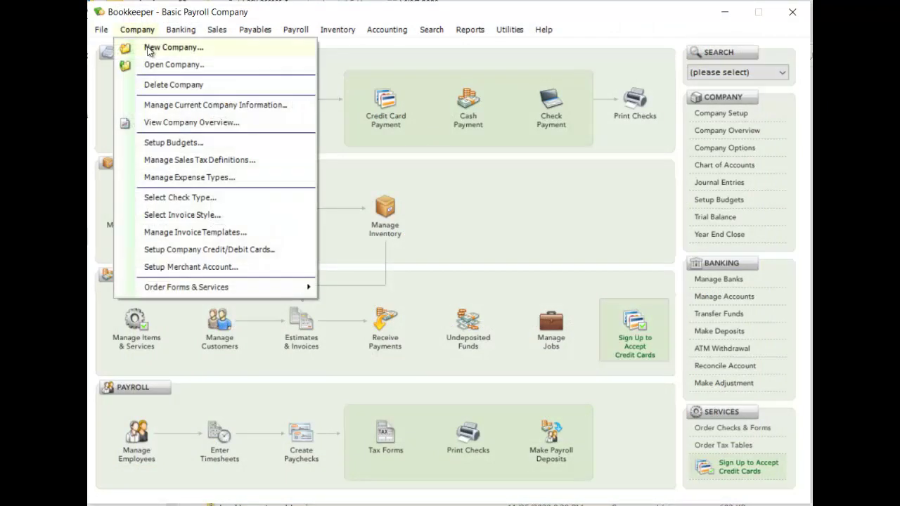
left_click(165, 64)
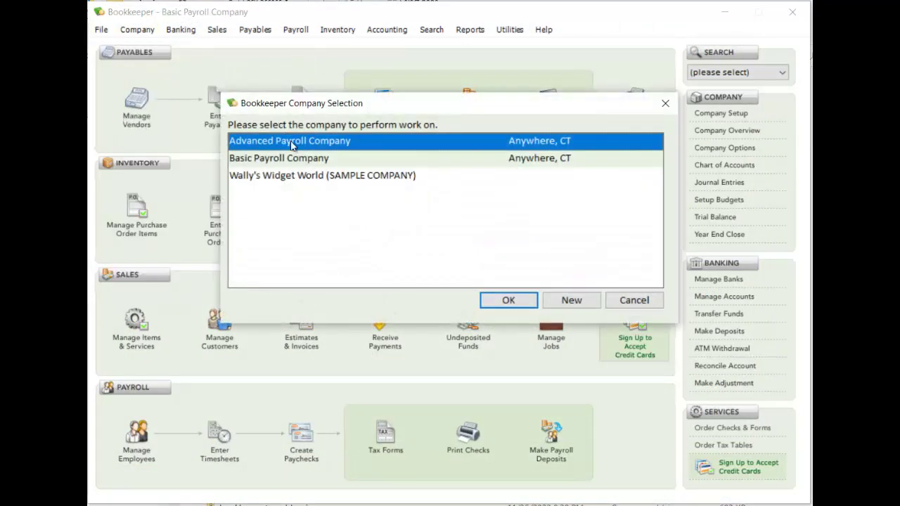
double_click(292, 144)
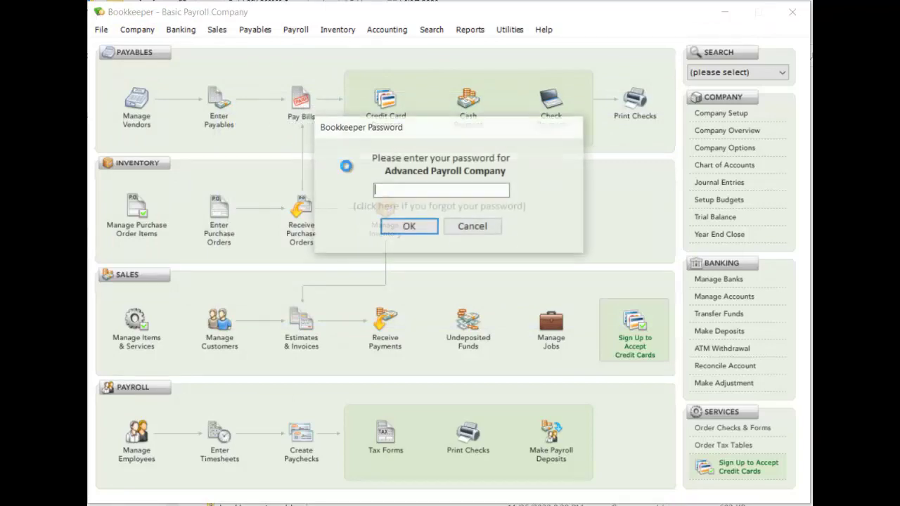
key("Return")
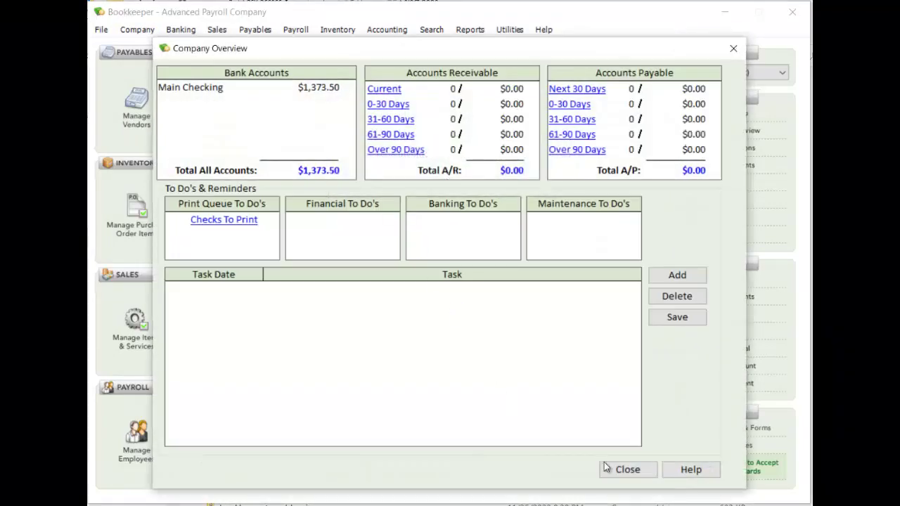
left_click(624, 468)
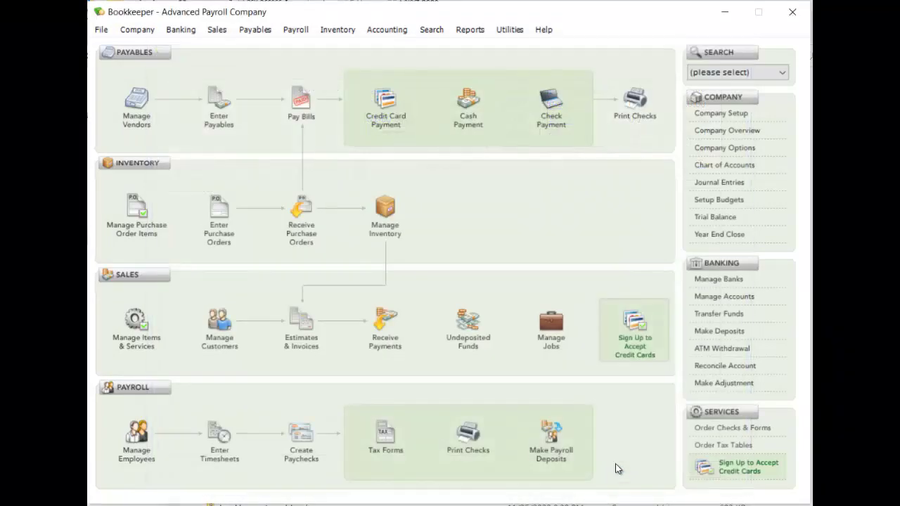
Start a payroll deposit for the opened company and set the transaction range to begin on 10/01/2022
left_click(551, 435)
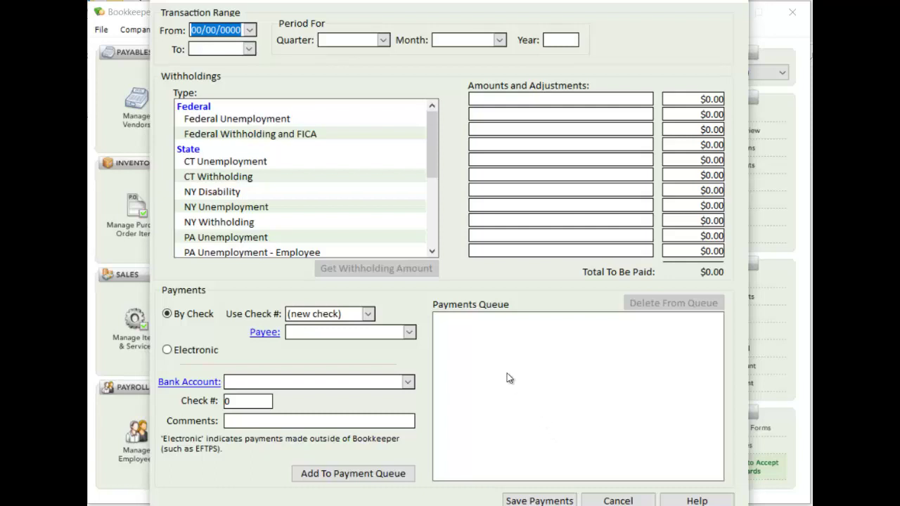
left_click(249, 31)
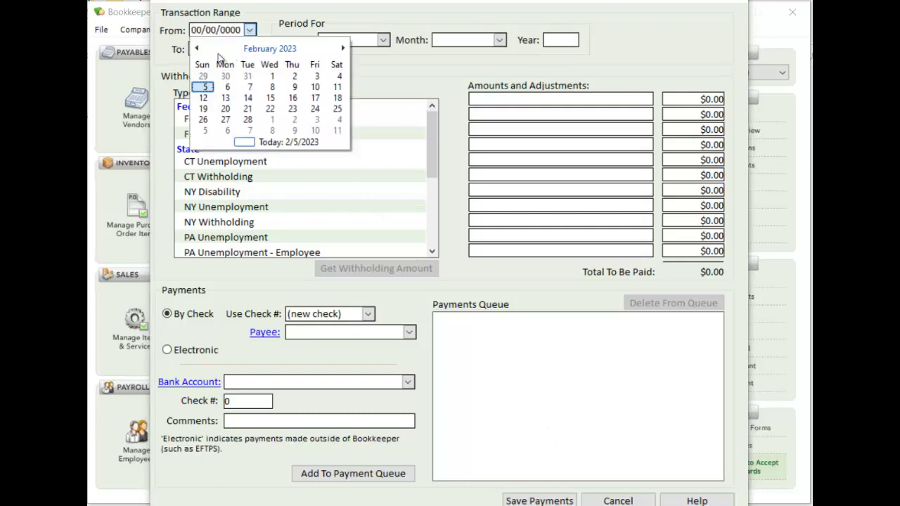
left_click(197, 48)
left_click(197, 48)
left_click(197, 48)
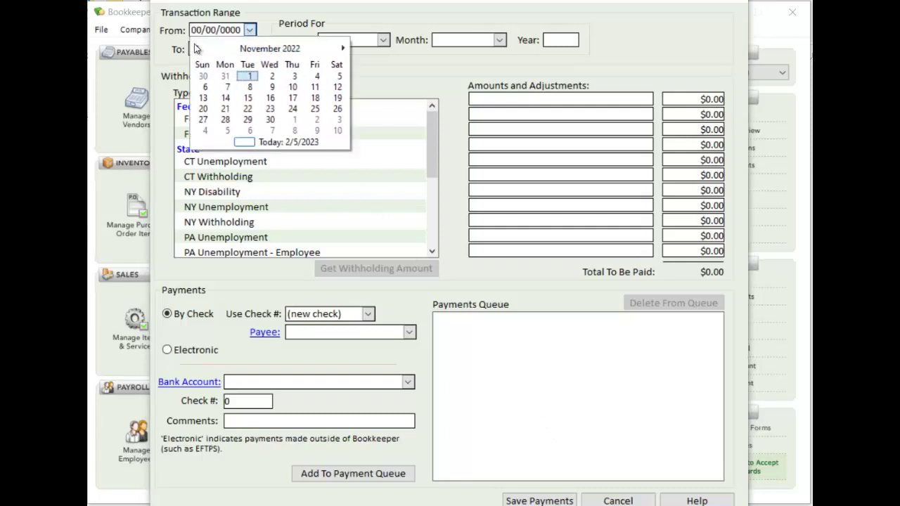
left_click(197, 48)
left_click(338, 74)
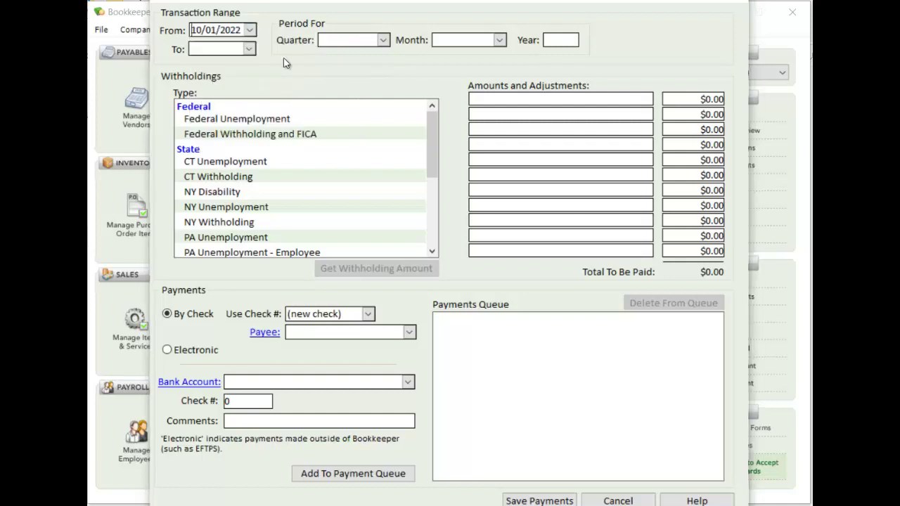
End the transaction range on 12/31/2022 and get the withholding amounts for Federal Withholding and FICA
left_click(249, 48)
left_click(197, 68)
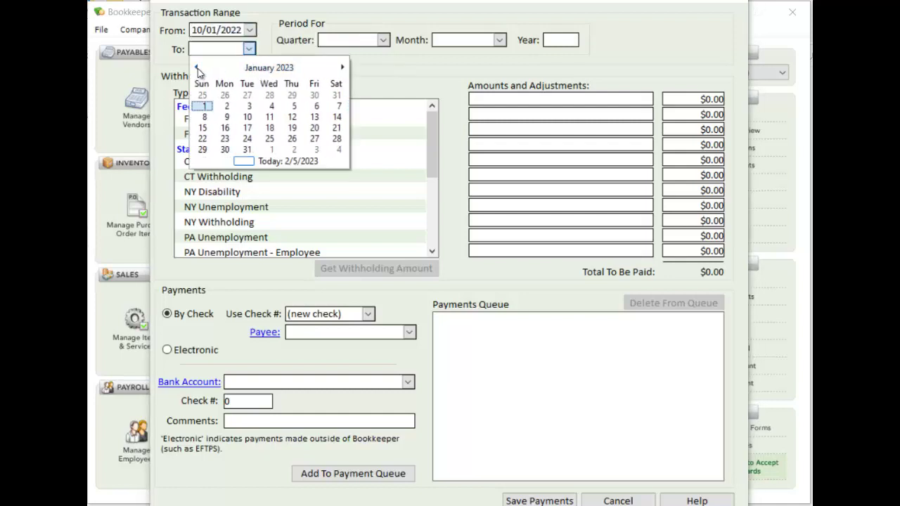
left_click(197, 69)
left_click(336, 140)
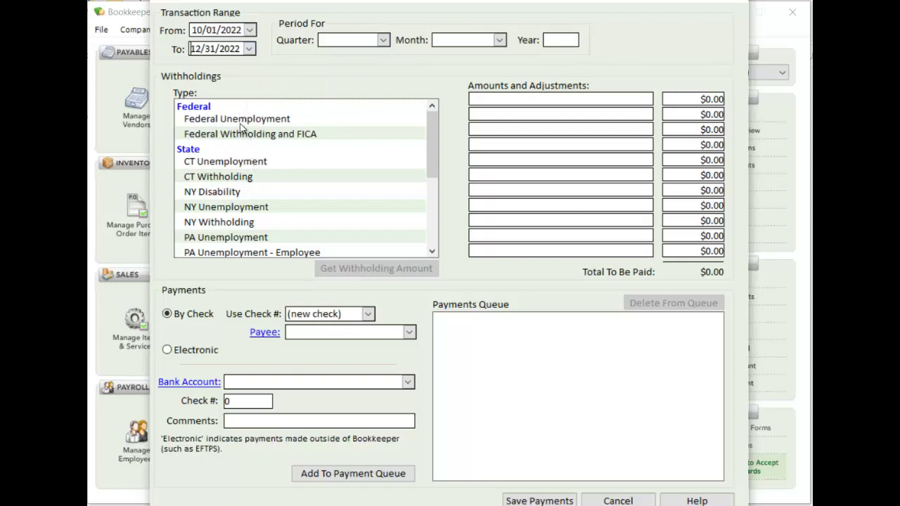
left_click(236, 139)
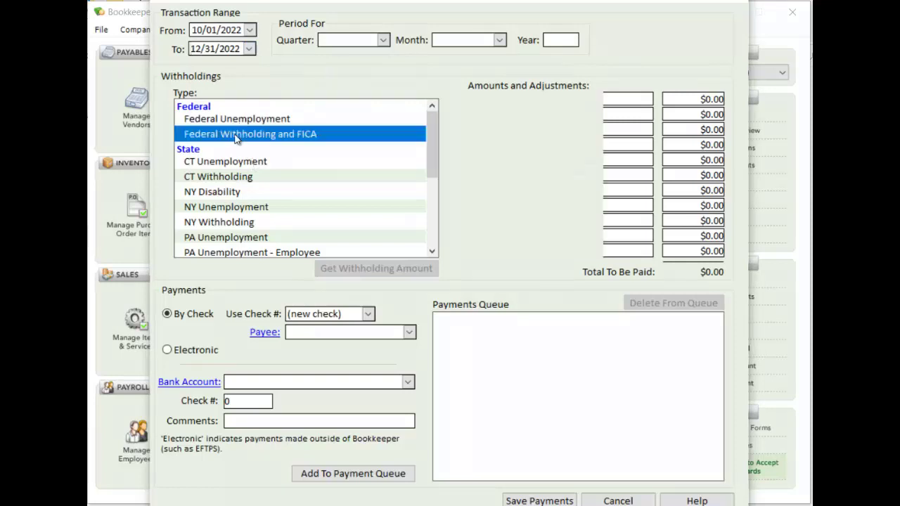
left_click(365, 267)
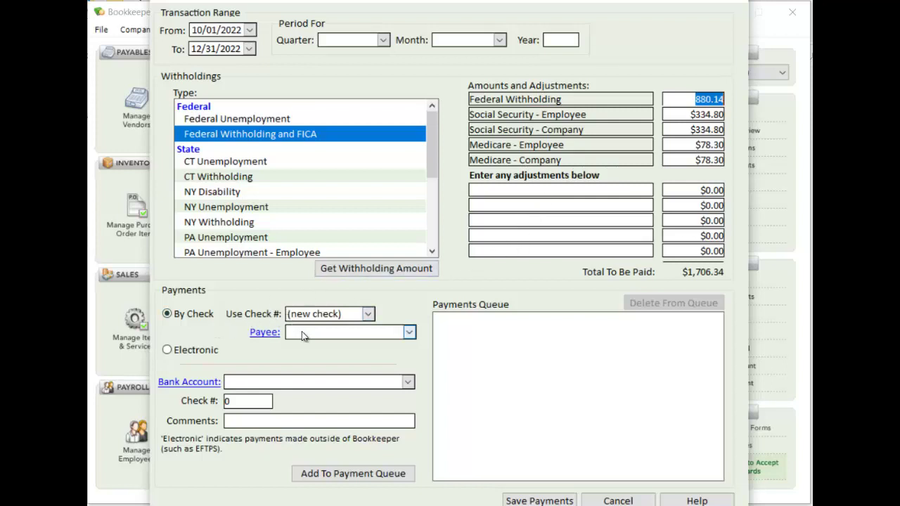
Queue a new check payment to My Bank from the Main Checking account for Federal Withholding and FICA
left_click(409, 332)
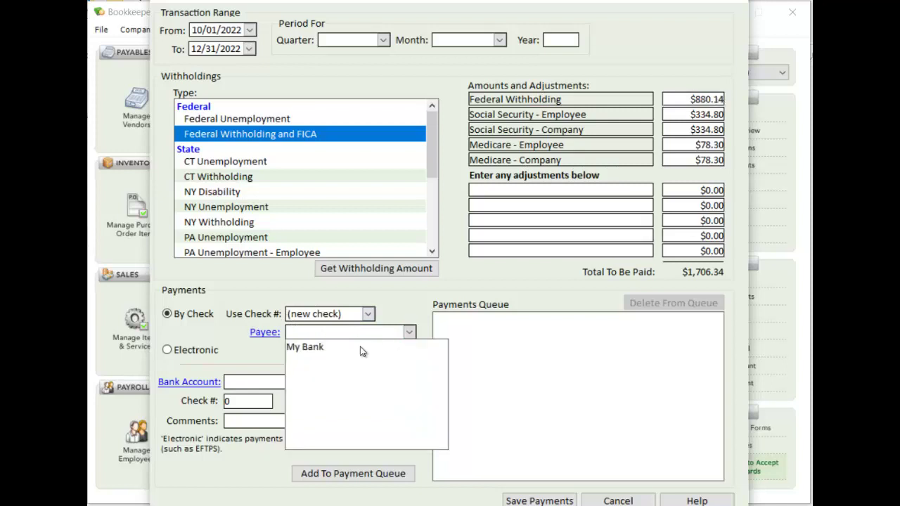
left_click(316, 350)
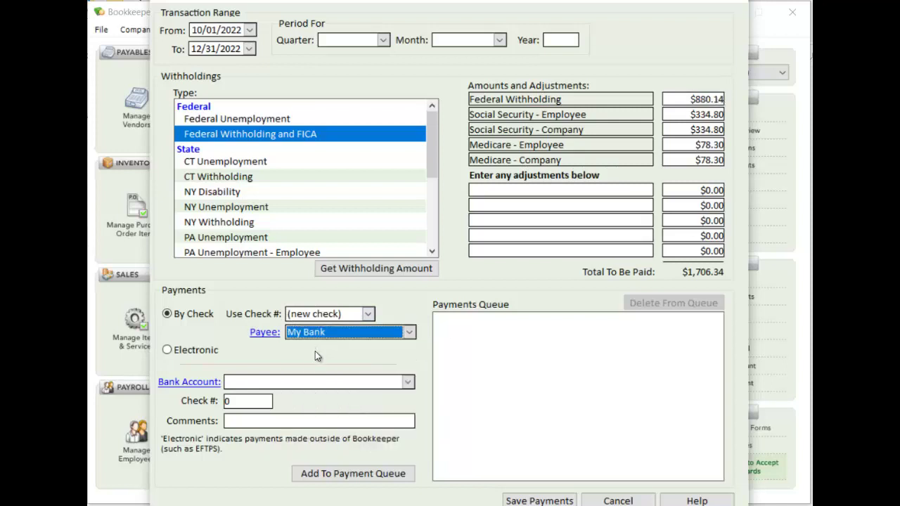
left_click(342, 473)
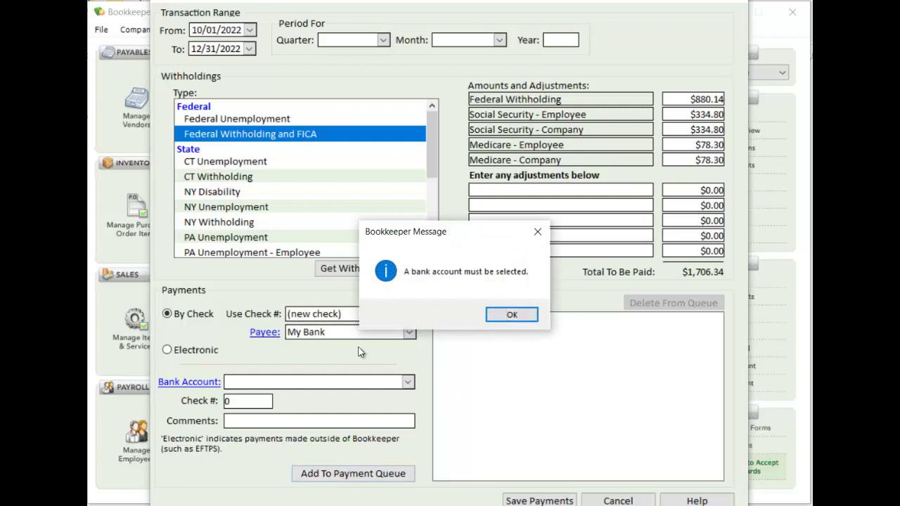
left_click(509, 315)
left_click(407, 382)
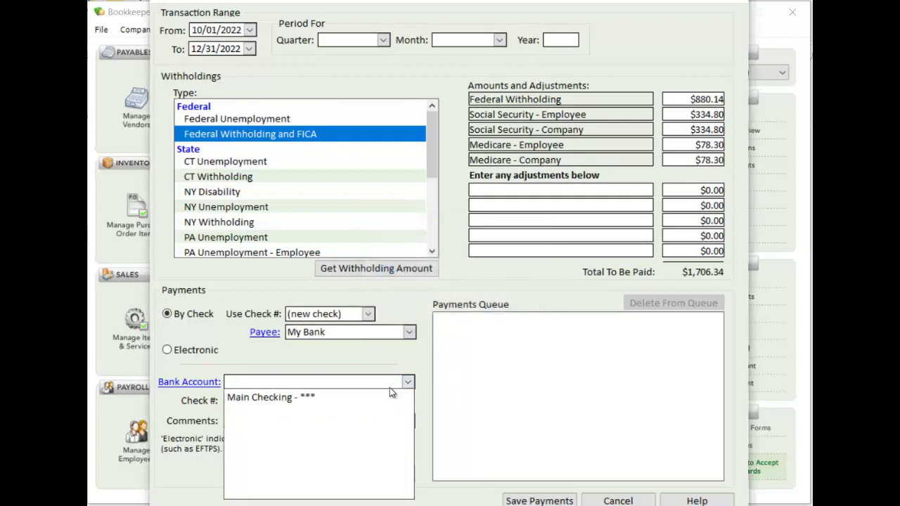
left_click(370, 396)
left_click(349, 476)
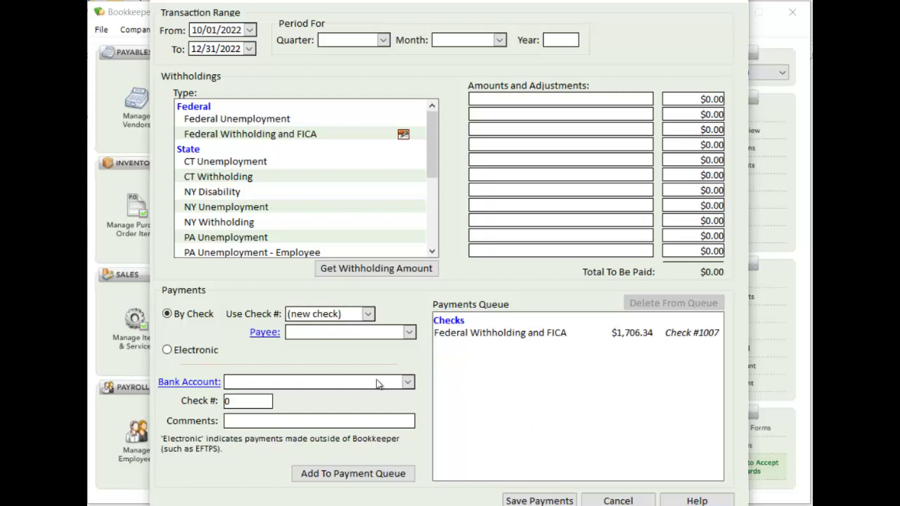
Cancel the payroll deposits without saving changes and select the Tax Summary For Date Range report in the Report Manager
left_click(618, 501)
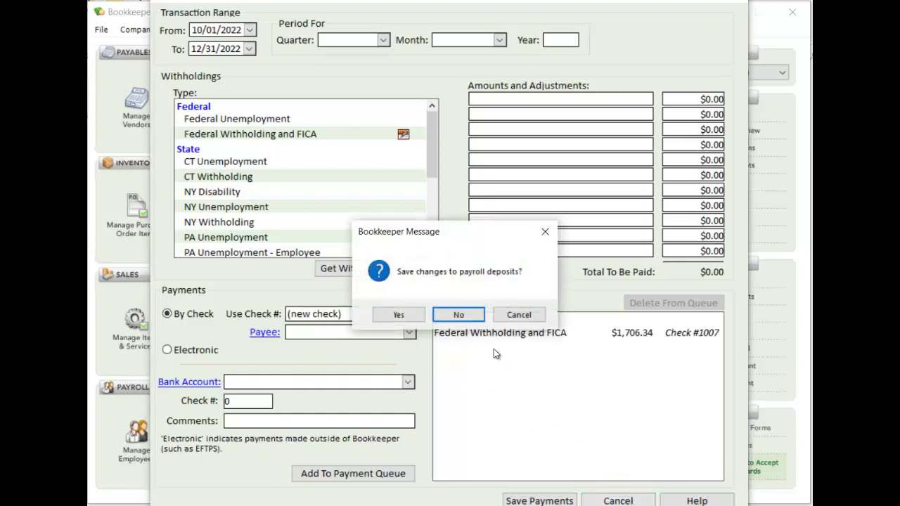
left_click(458, 315)
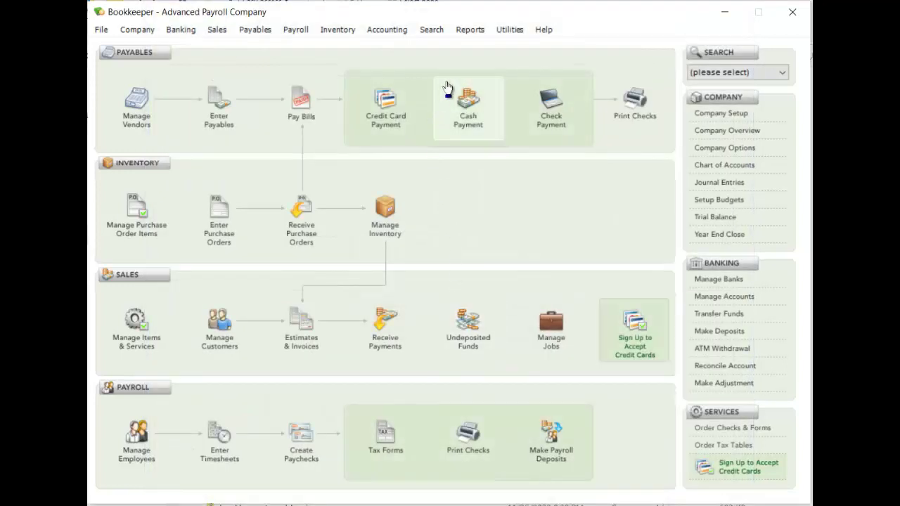
left_click(471, 31)
left_click(492, 63)
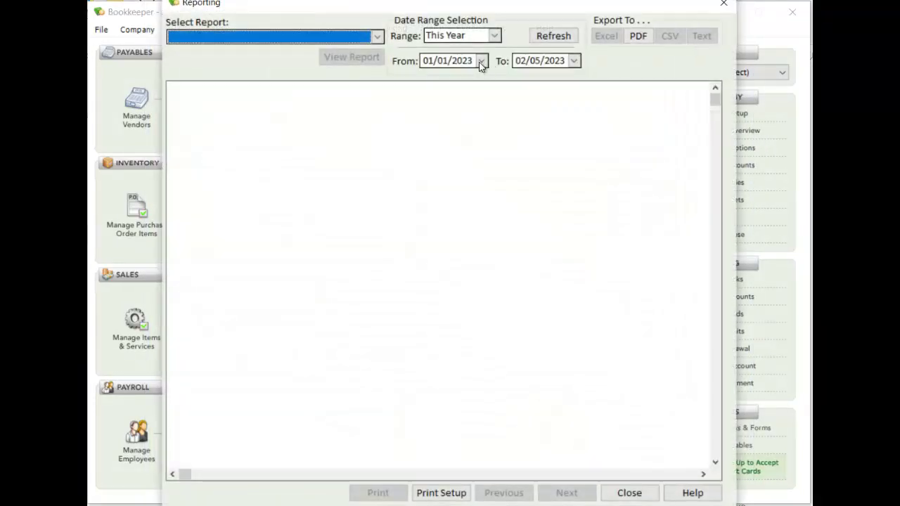
left_click(377, 36)
left_click_drag(374, 63, 387, 134)
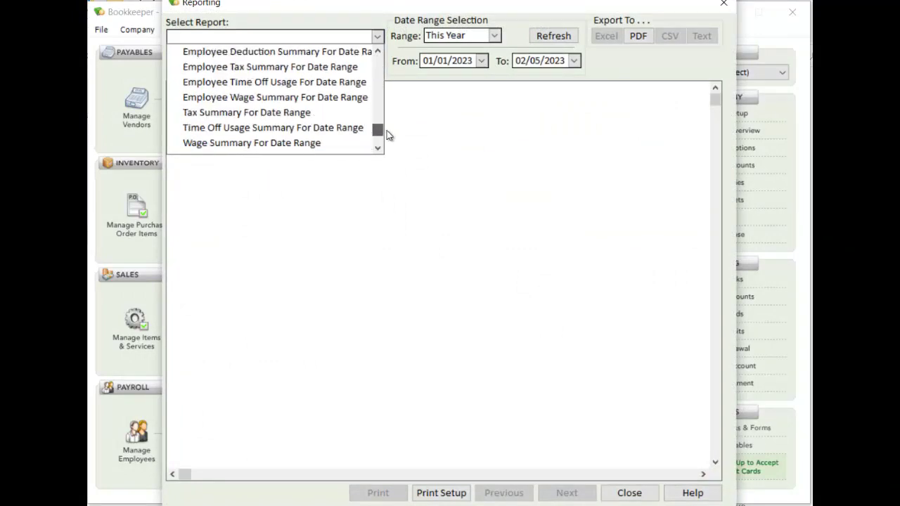
left_click(294, 115)
Set the report's date range from 10/01/2022 to 12/31/2022 and view the tax summary
left_click(481, 60)
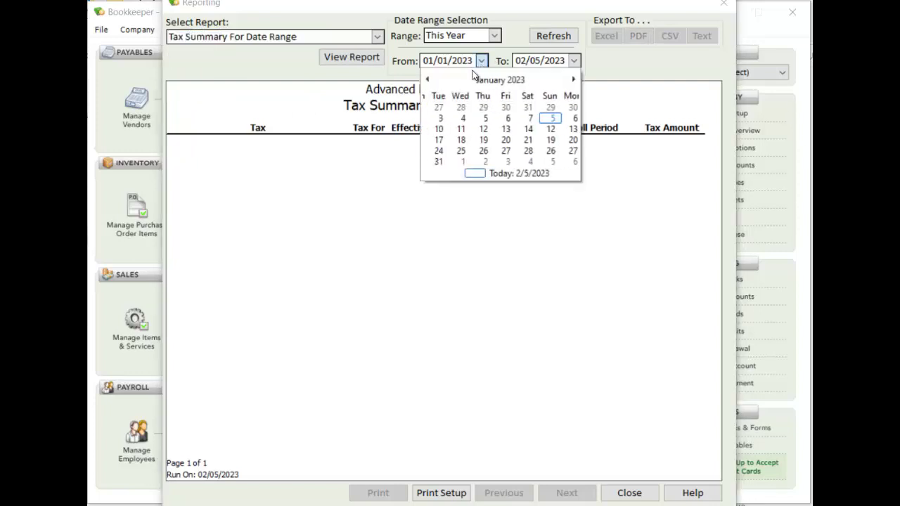
left_click(430, 79)
left_click(428, 79)
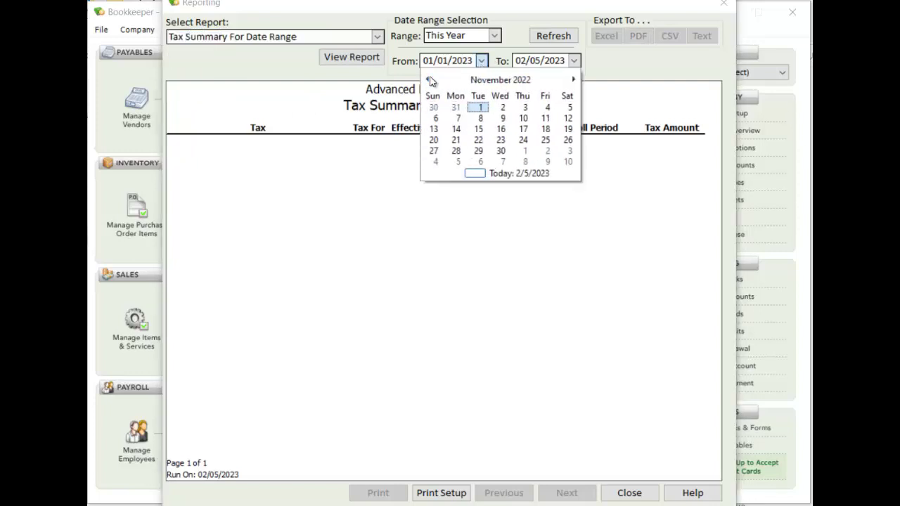
left_click(428, 79)
left_click(566, 106)
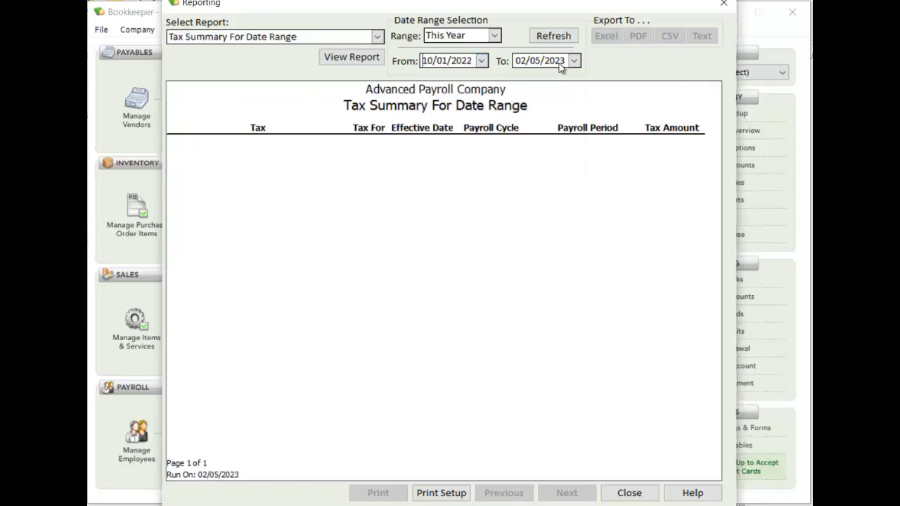
left_click(574, 60)
left_click(520, 79)
left_click(520, 80)
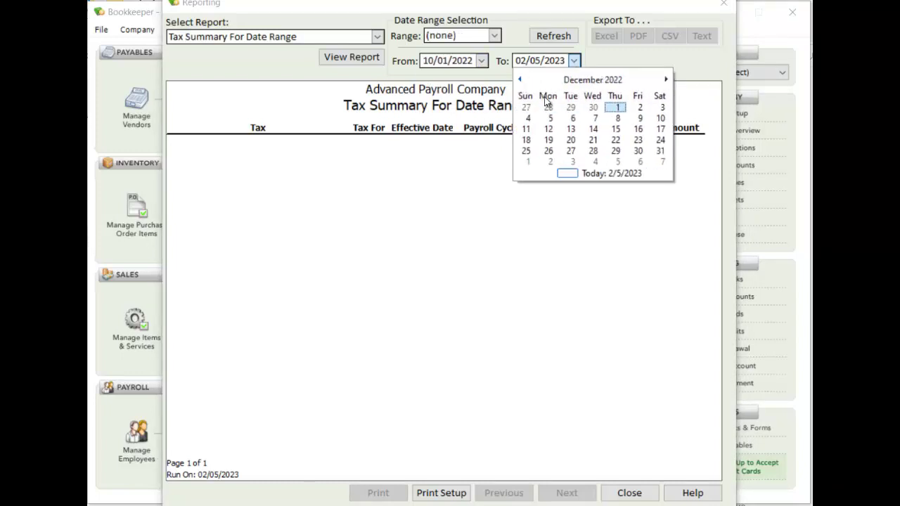
left_click(660, 151)
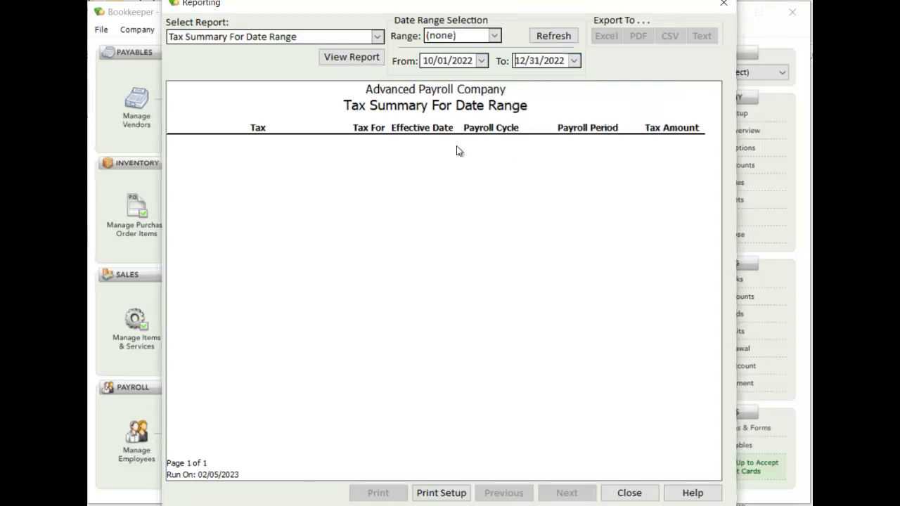
left_click(340, 58)
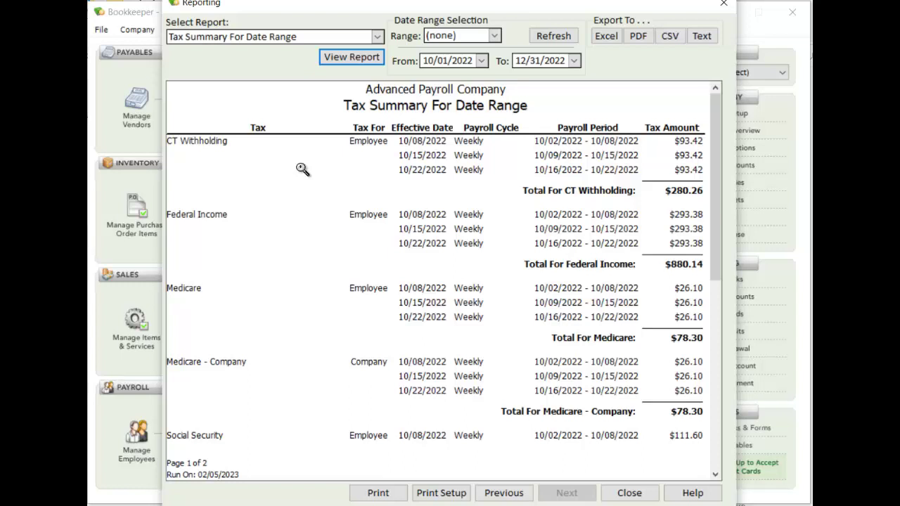